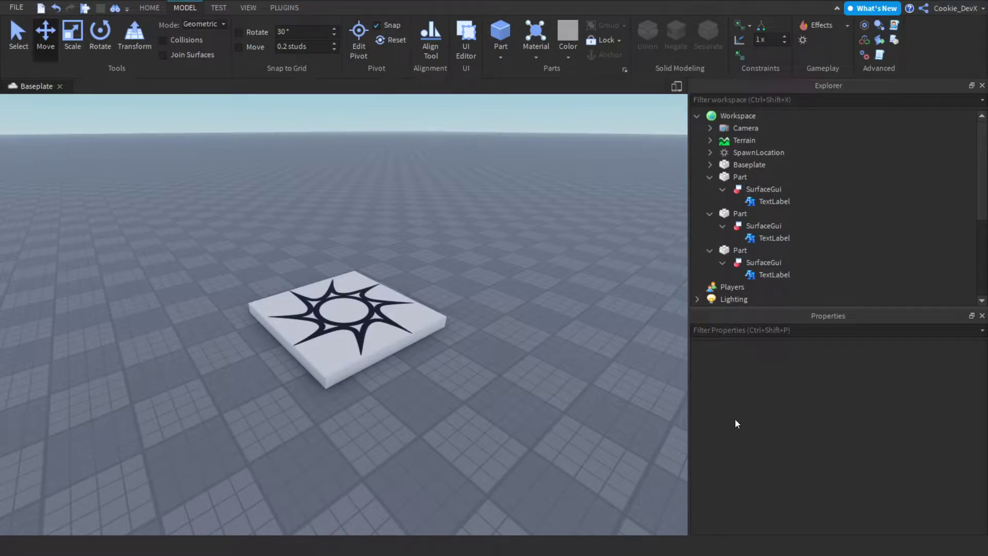
# Fly the camera to the rich-text signs and focus on the 'Oreo is a good mod' sign
pyautogui.press('s')
pyautogui.press('f')
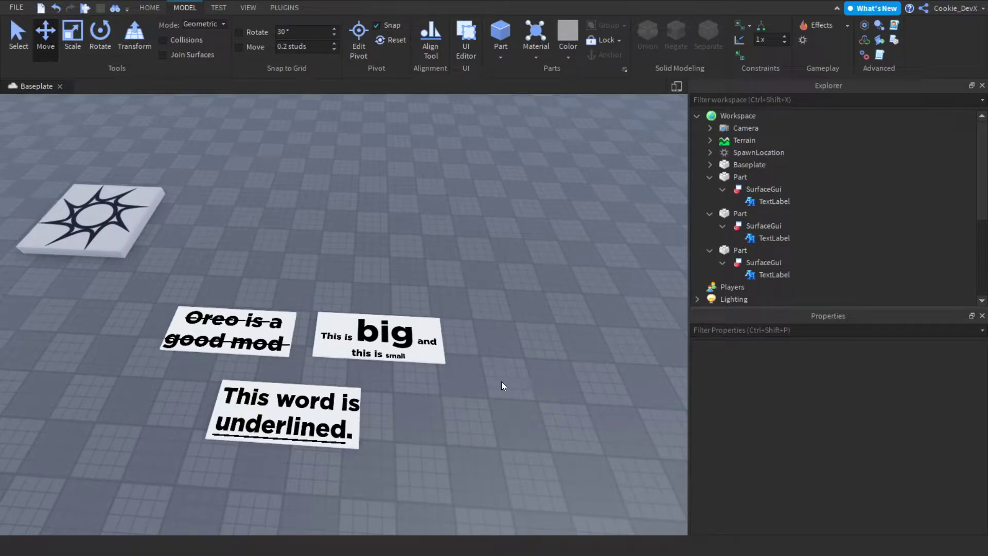
pyautogui.press('w')
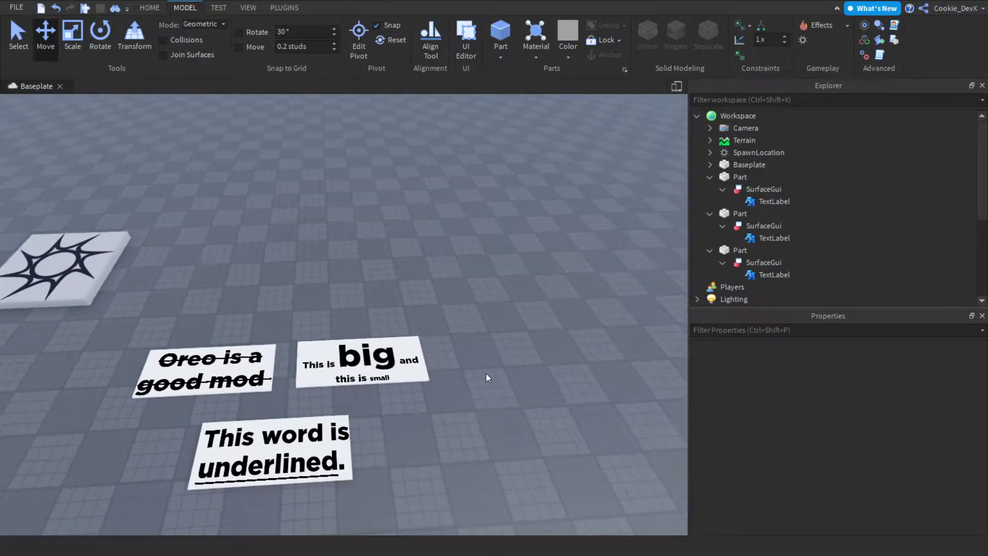
pyautogui.press('s')
pyautogui.press('a')
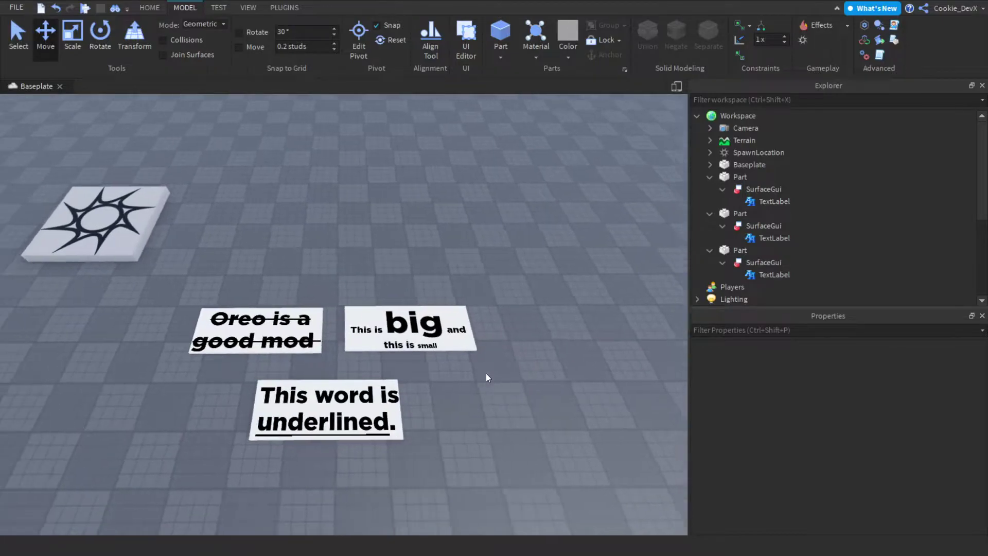
pyautogui.click(250, 340)
pyautogui.press('f')
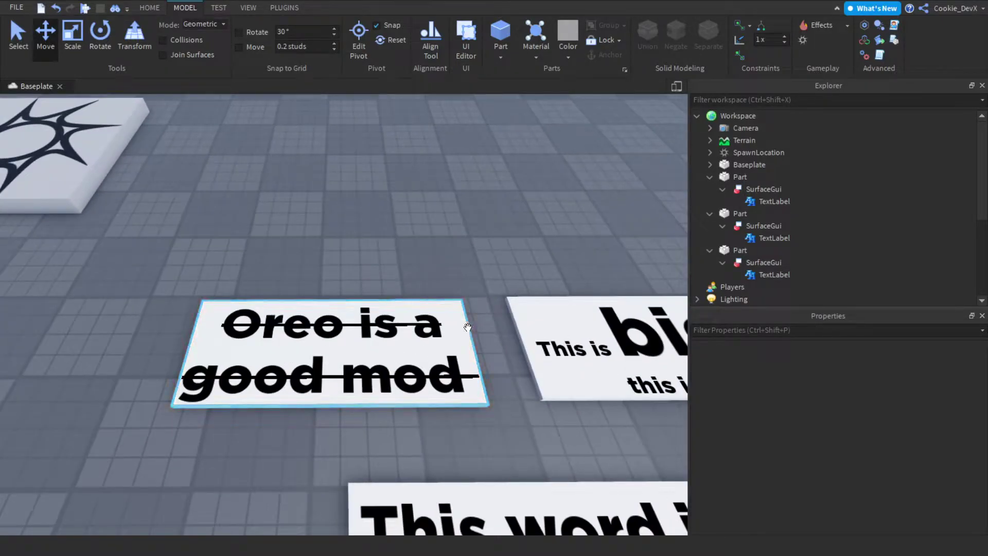
pyautogui.scroll(-5, 468, 327)
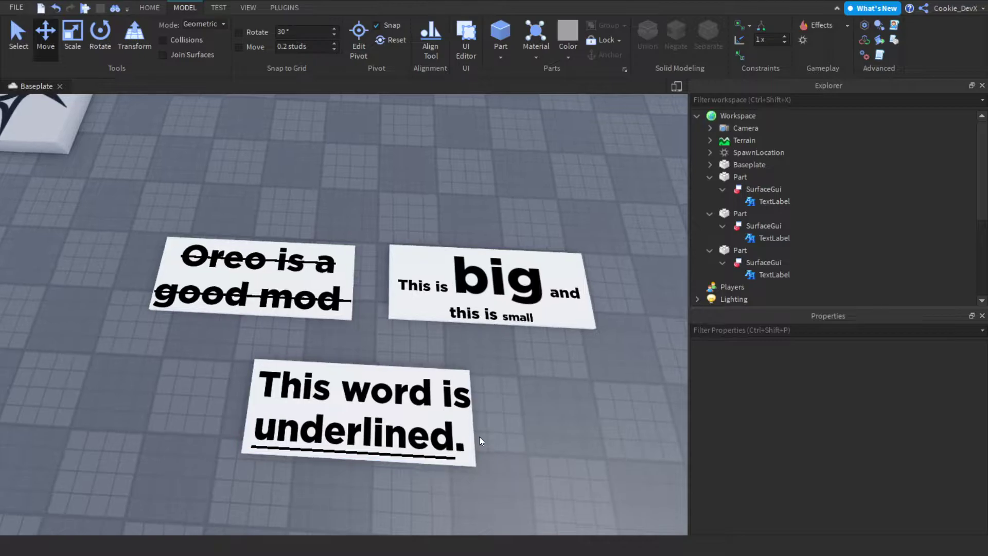
# Select the 'This is big and this is small' sign and zoom in to read it
pyautogui.press('w')
pyautogui.press('d')
pyautogui.click(360, 340)
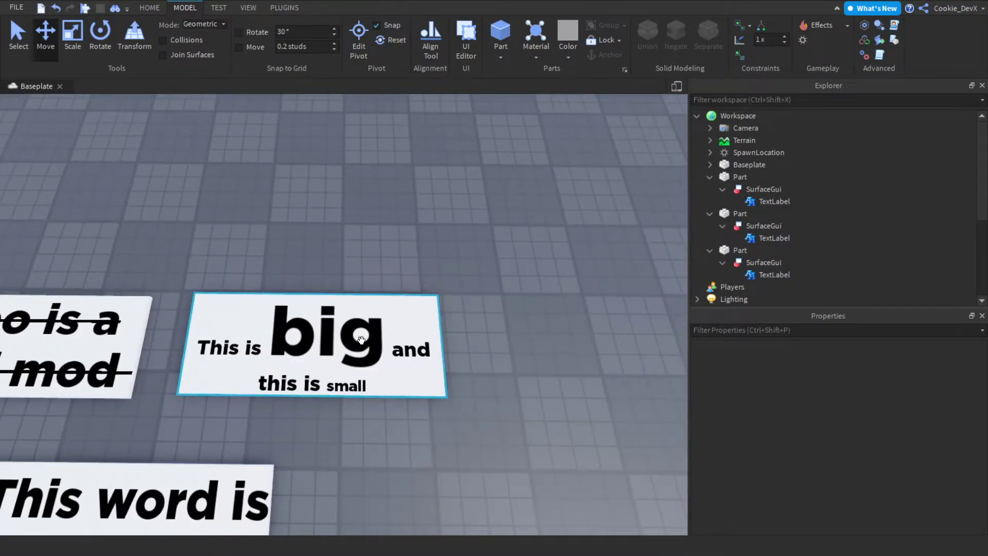
pyautogui.scroll(1, 361, 341)
pyautogui.scroll(-1, 378, 421)
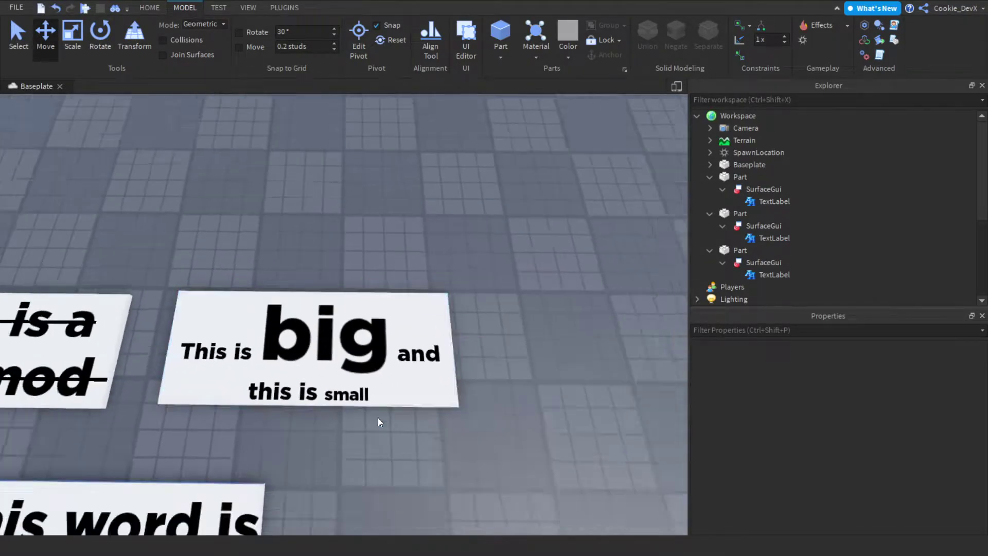
pyautogui.scroll(-1, 379, 421)
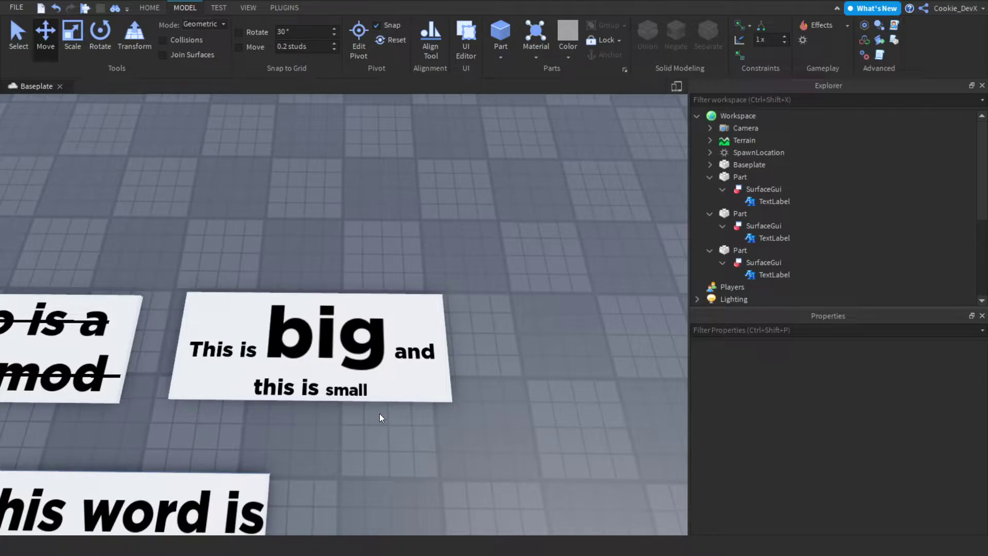
pyautogui.click(325, 373)
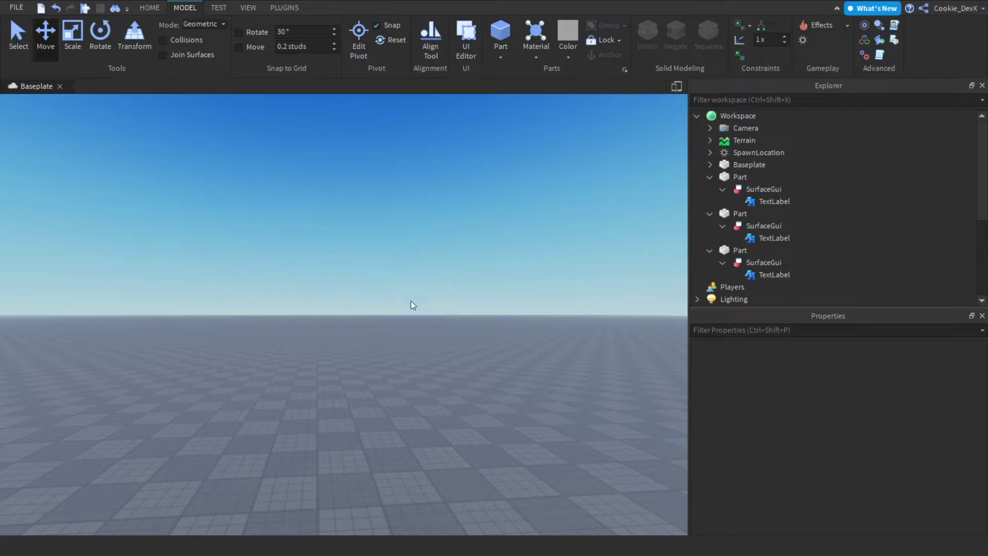
# Insert a ScreenGui with a TextLabel under StarterGui and resize the label to 686 x 166
pyautogui.scroll(-3, 746, 265)
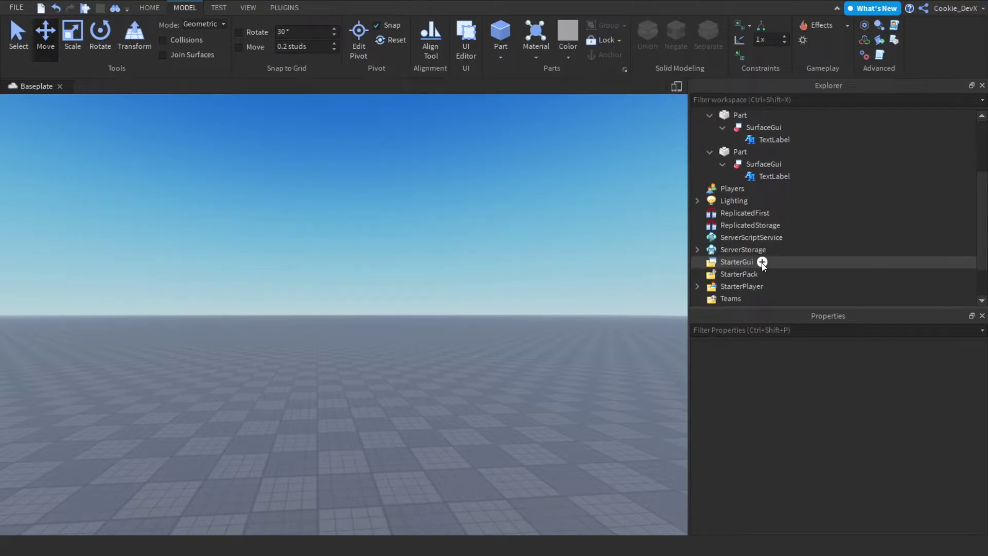
pyautogui.click(761, 262)
pyautogui.click(745, 287)
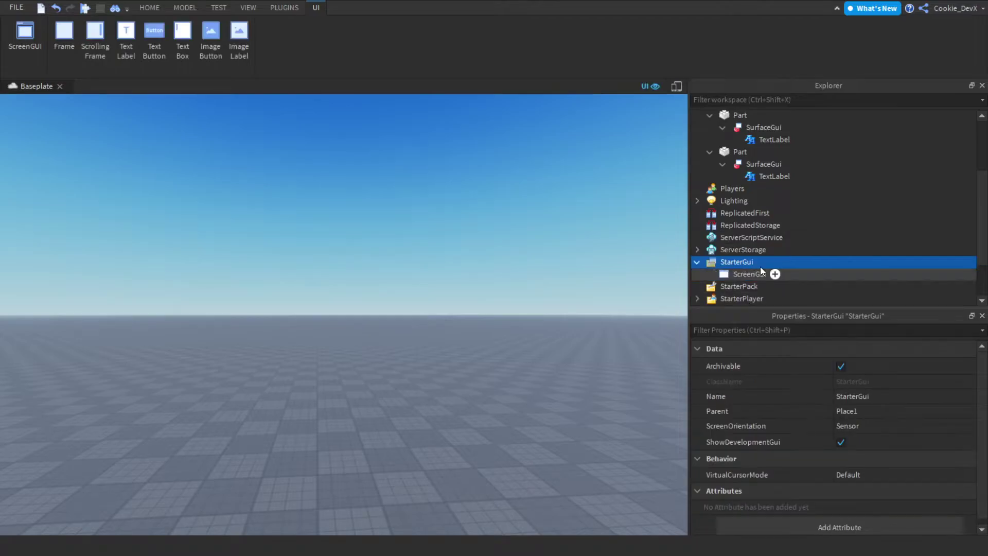
pyautogui.click(775, 274)
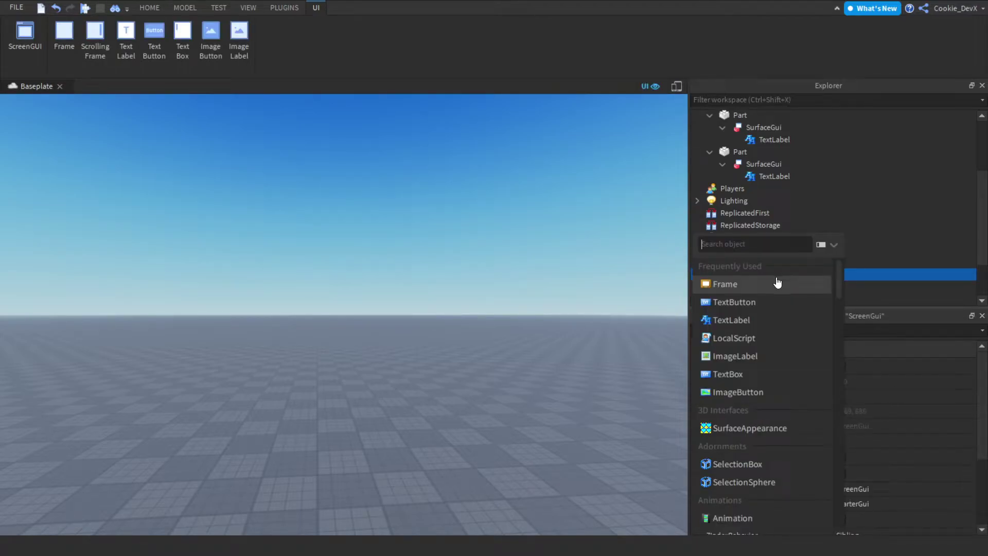
pyautogui.click(747, 320)
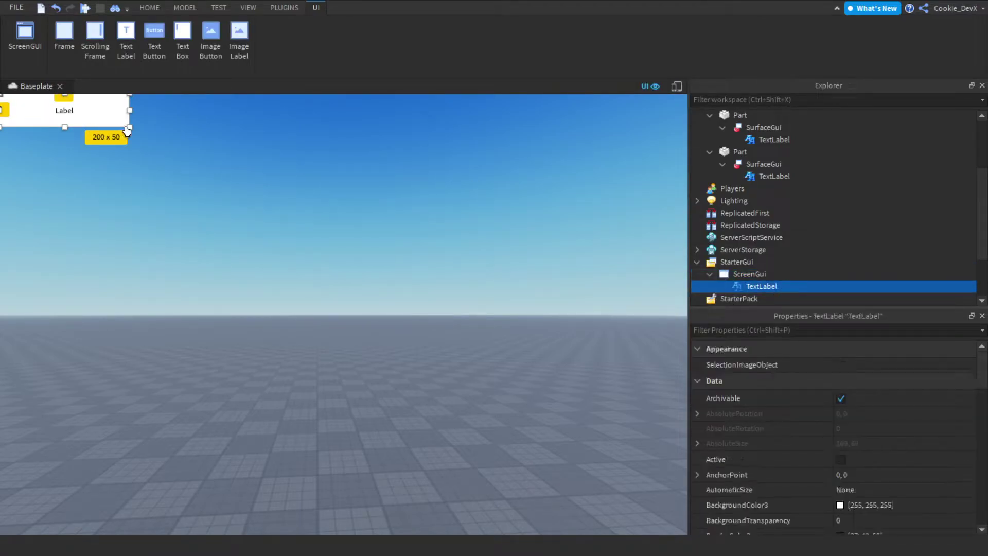
pyautogui.moveTo(129, 126); pyautogui.dragTo(531, 395)
pyautogui.click(709, 331)
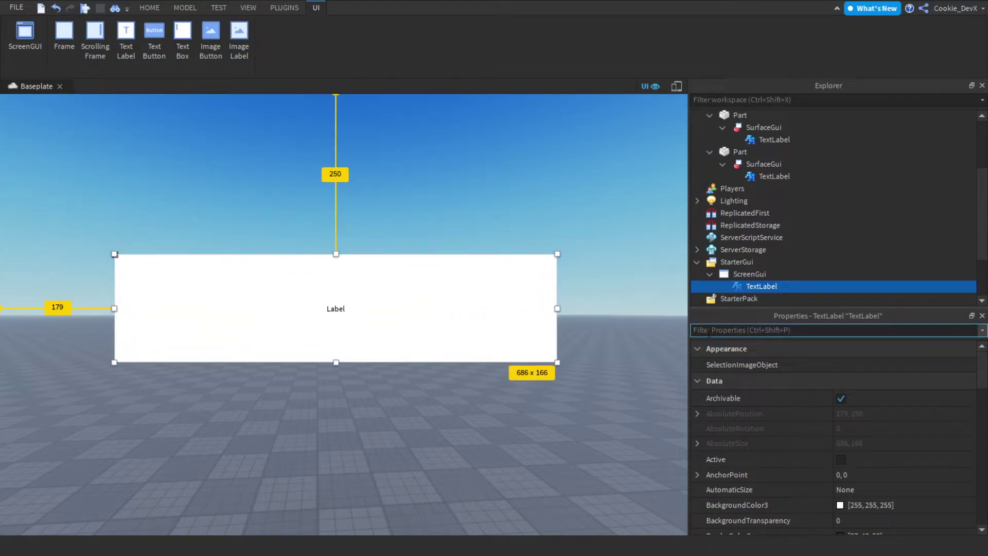
# Turn on TextScaled and replace the label's 'Label' text with 'I am red'
pyautogui.write('text')
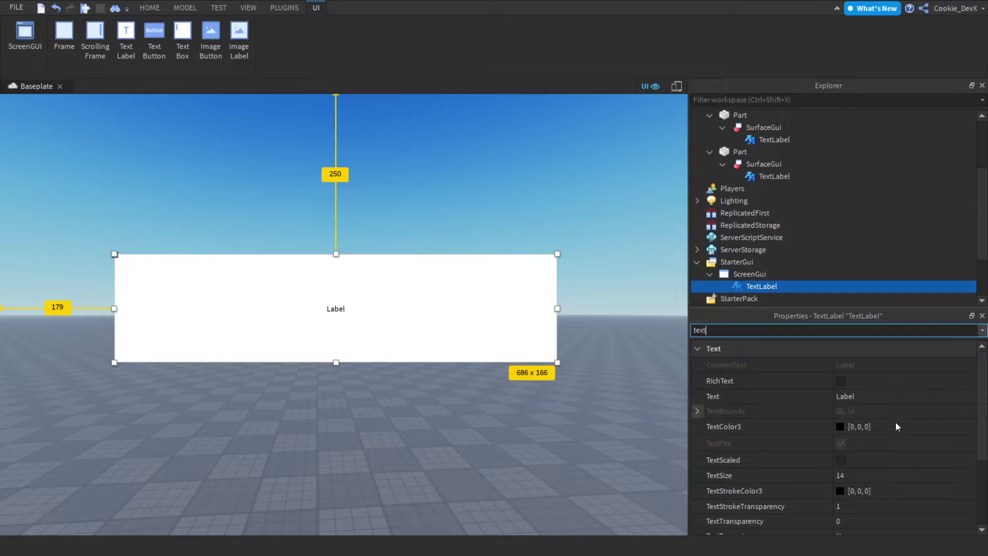
pyautogui.click(841, 459)
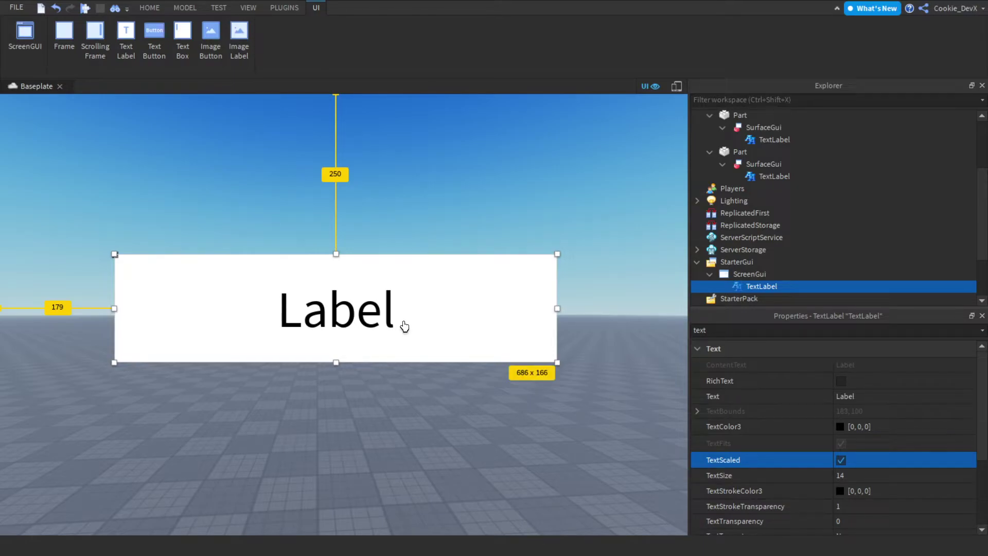
pyautogui.doubleClick(359, 310)
pyautogui.hotkey('ctrl', 'a')
pyautogui.press('BackSpace')
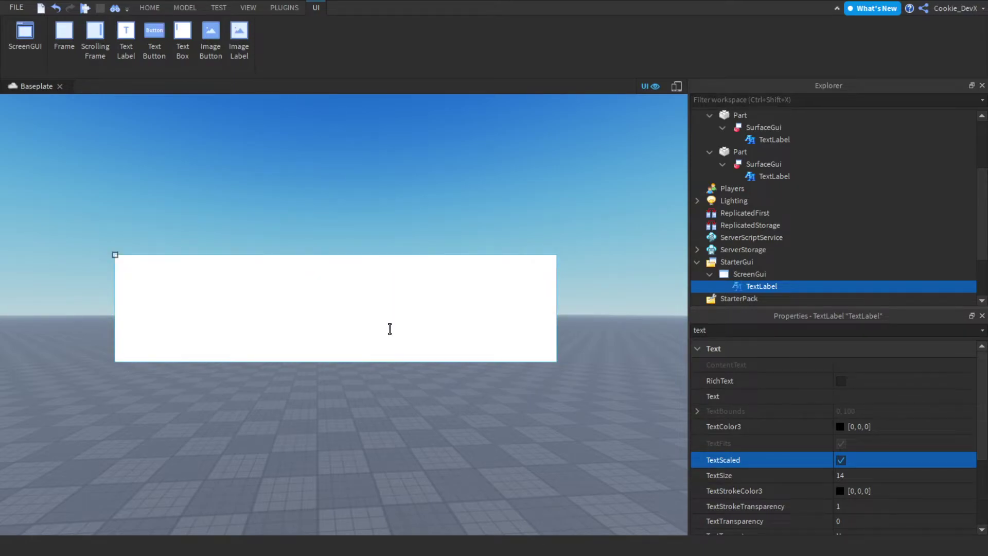
pyautogui.write('I am red')
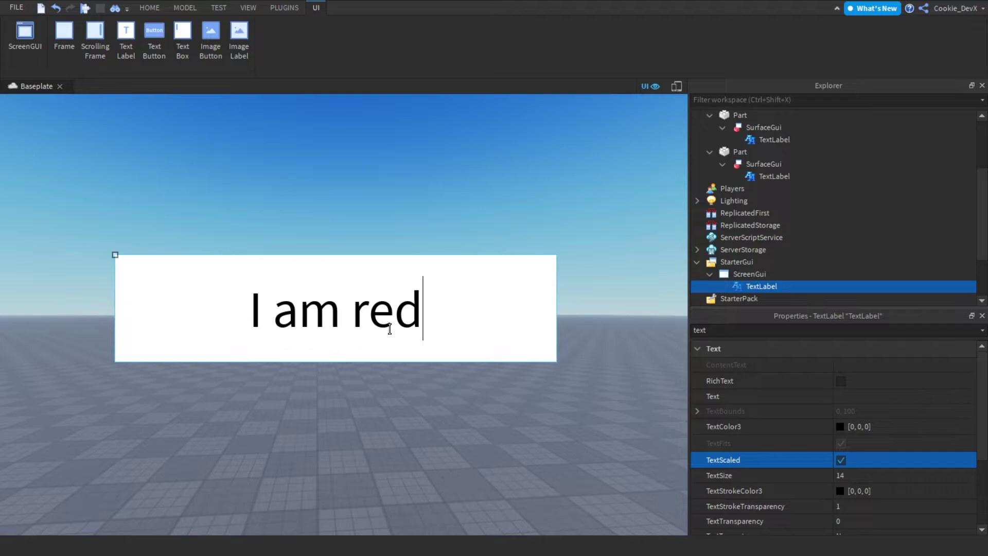
pyautogui.press('Return')
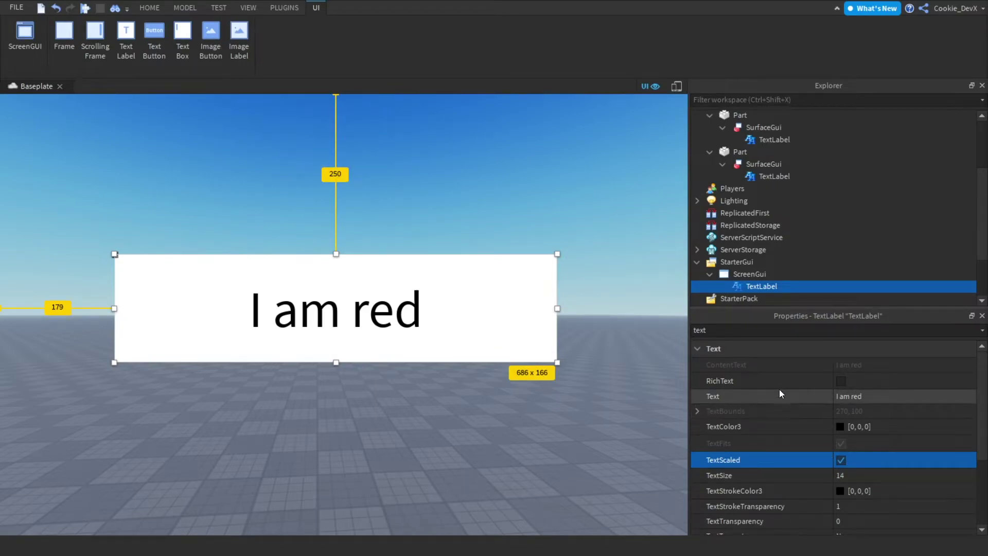
# Enable RichText and insert <font color=""> right before 'red' in the label text
pyautogui.click(842, 381)
pyautogui.doubleClick(367, 321)
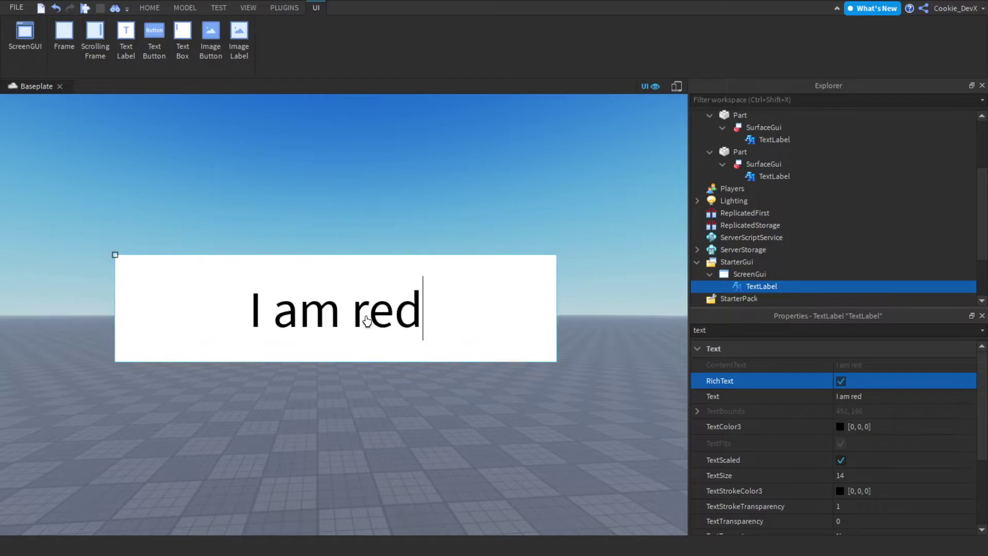
pyautogui.press('Left')
pyautogui.press('Left')
pyautogui.press('Left')
pyautogui.write('<font color="">')
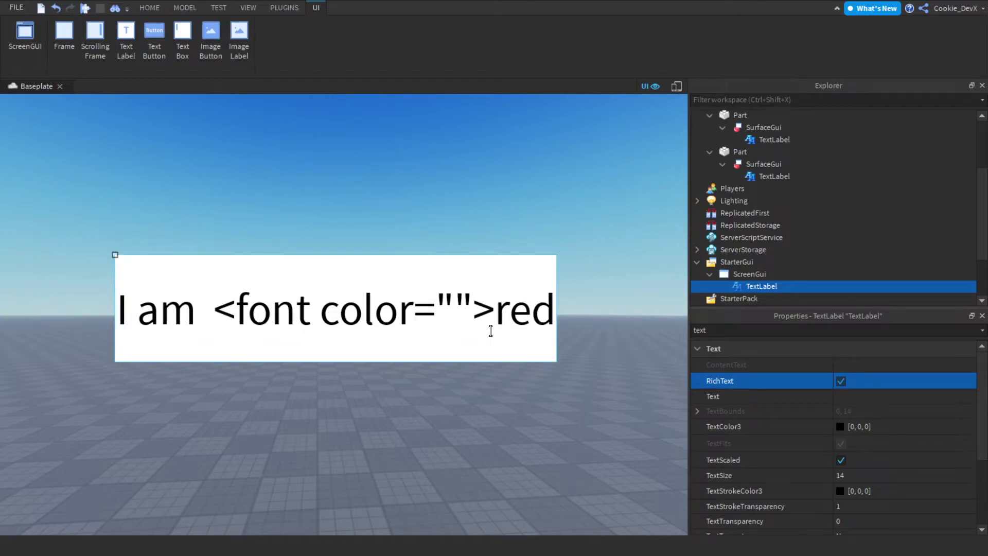
pyautogui.press('Return')
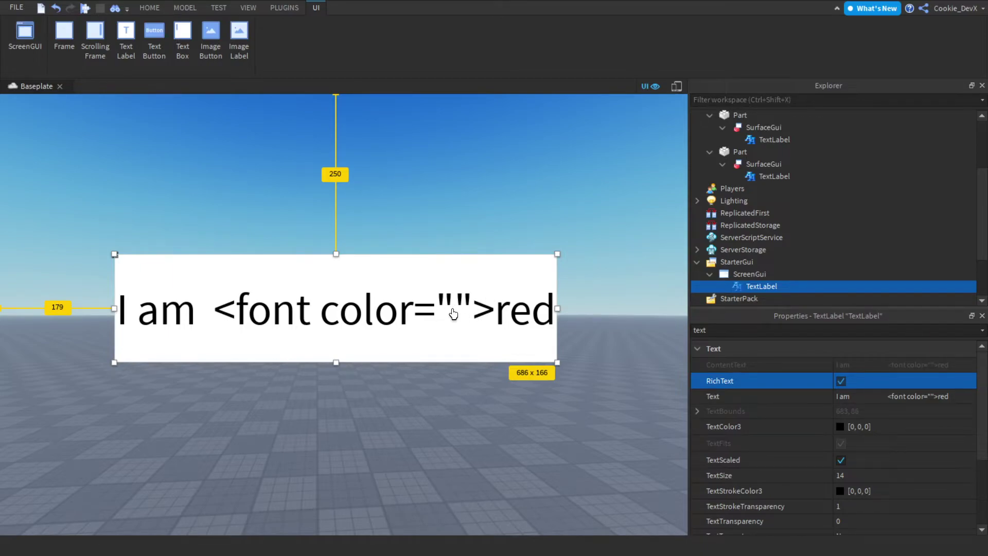
# Add a temporary Part to Workspace and focus the camera on it
pyautogui.scroll(3, 746, 155)
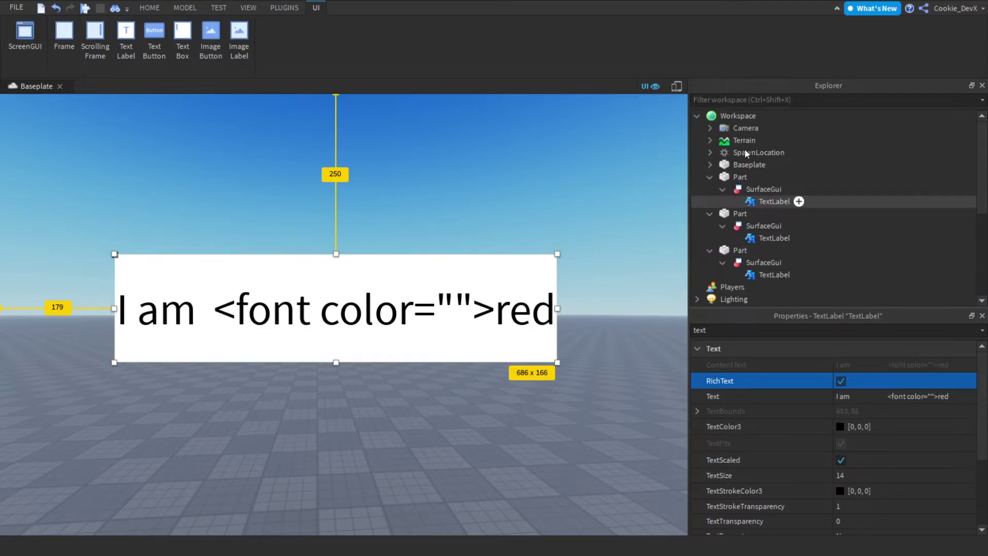
pyautogui.click(761, 116)
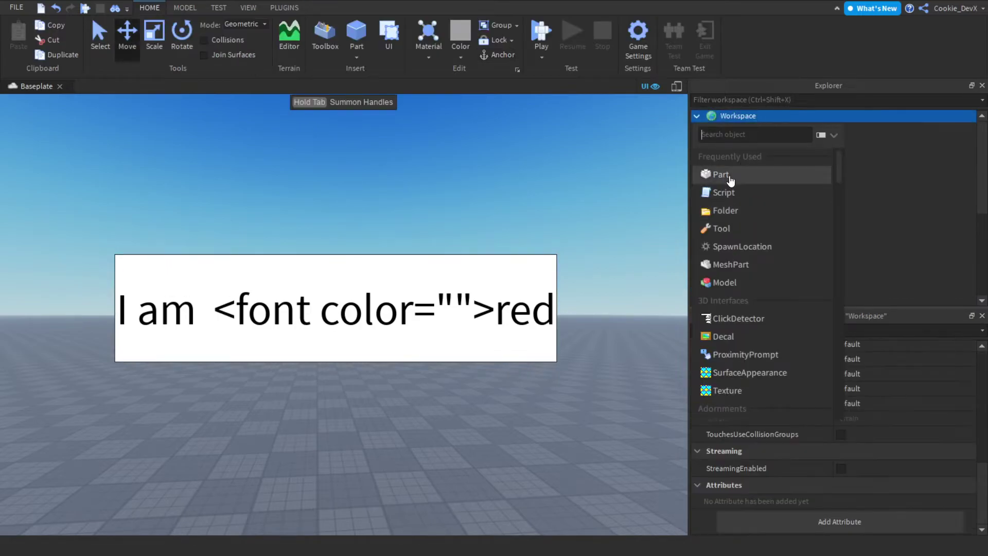
pyautogui.click(730, 179)
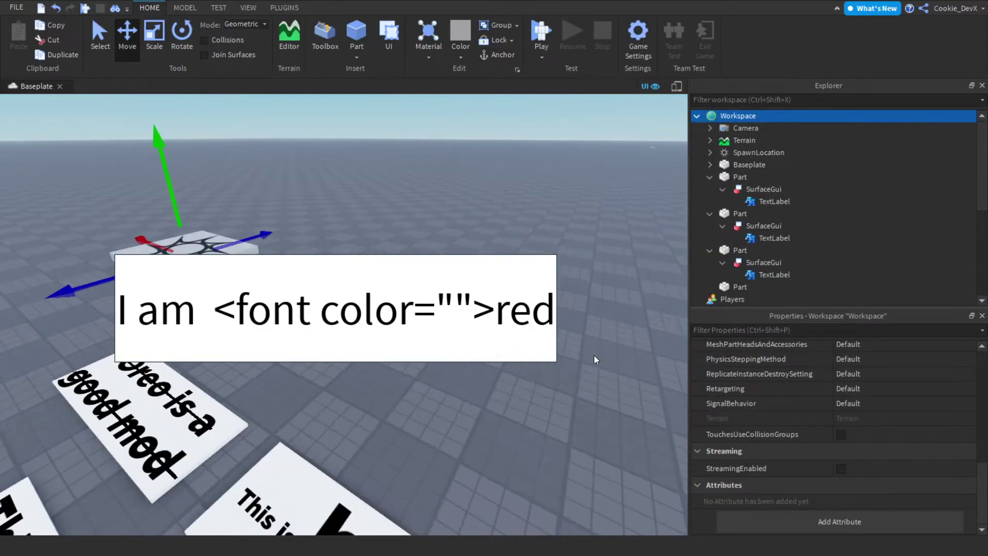
pyautogui.press('q')
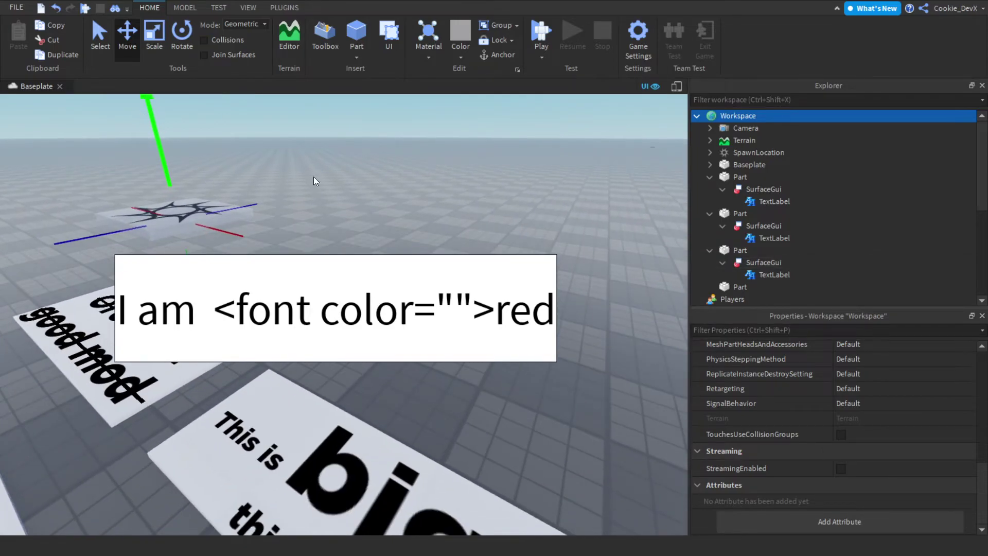
pyautogui.press('f')
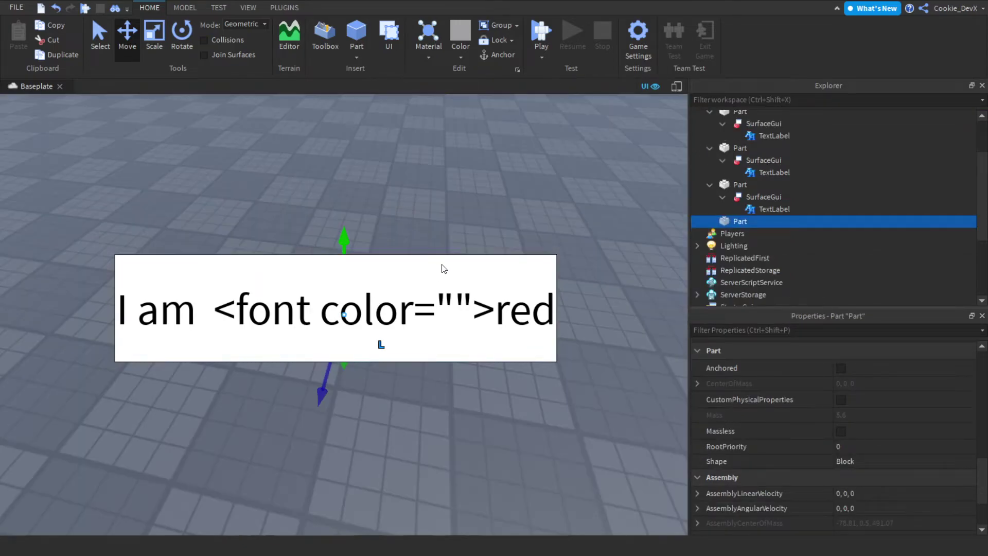
pyautogui.scroll(5, 732, 405)
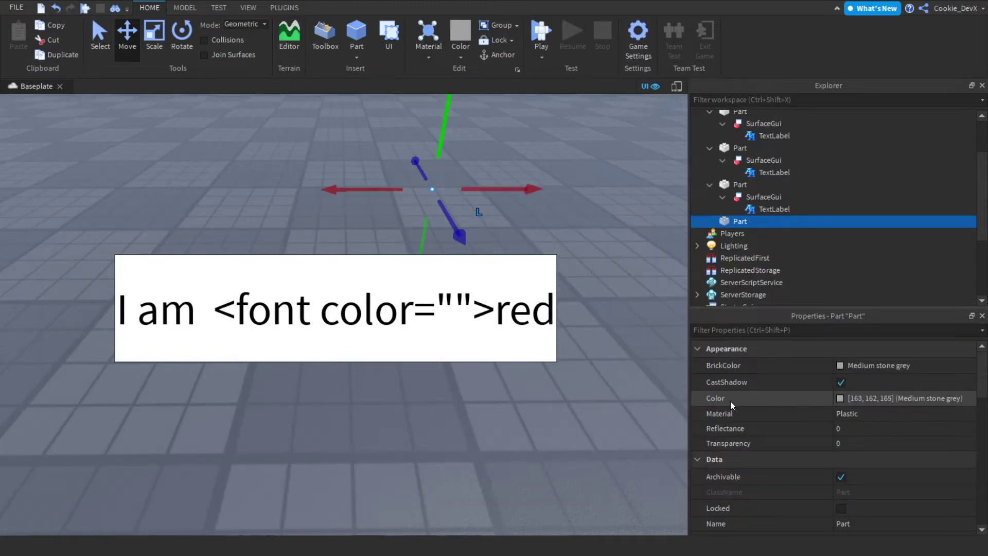
# Pick dark red in the Part's colour picker, copy hex #a52828, and cancel without applying
pyautogui.click(840, 399)
pyautogui.moveTo(510, 179); pyautogui.dragTo(633, 200)
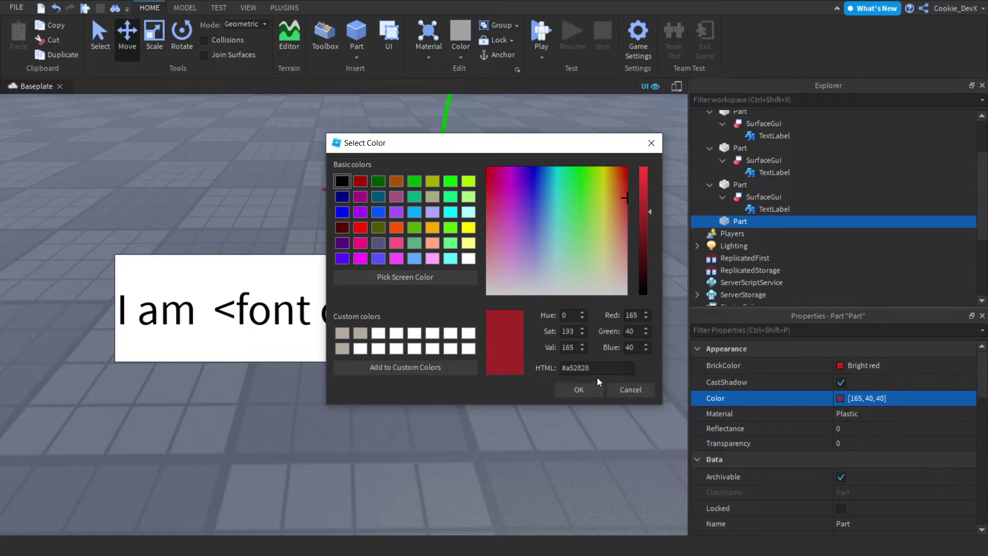
pyautogui.click(616, 368)
pyautogui.moveTo(608, 368); pyautogui.dragTo(561, 368)
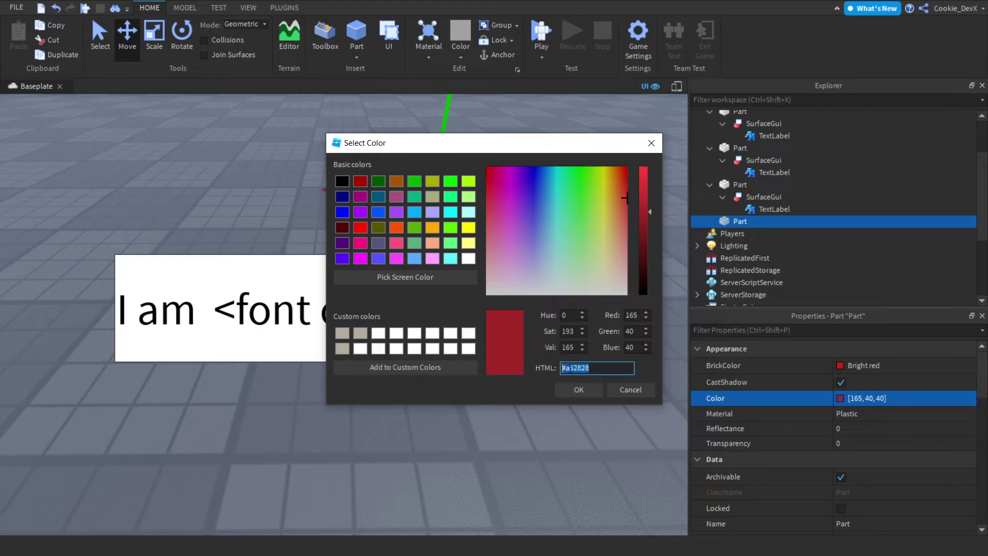
pyautogui.rightClick(569, 370)
pyautogui.click(605, 424)
pyautogui.click(620, 392)
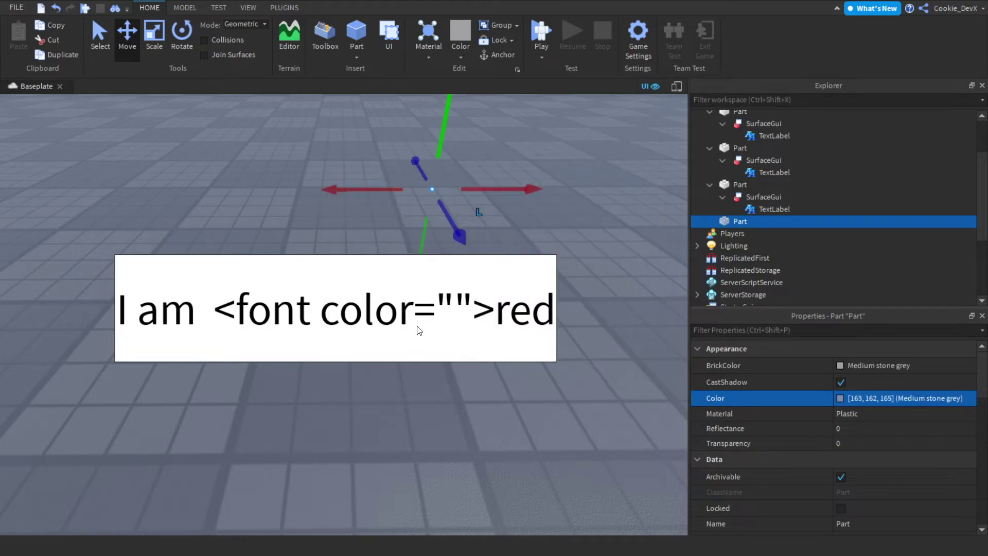
pyautogui.click(459, 311)
# Paste #a52828 between the empty quotes of the font color tag
pyautogui.click(448, 286)
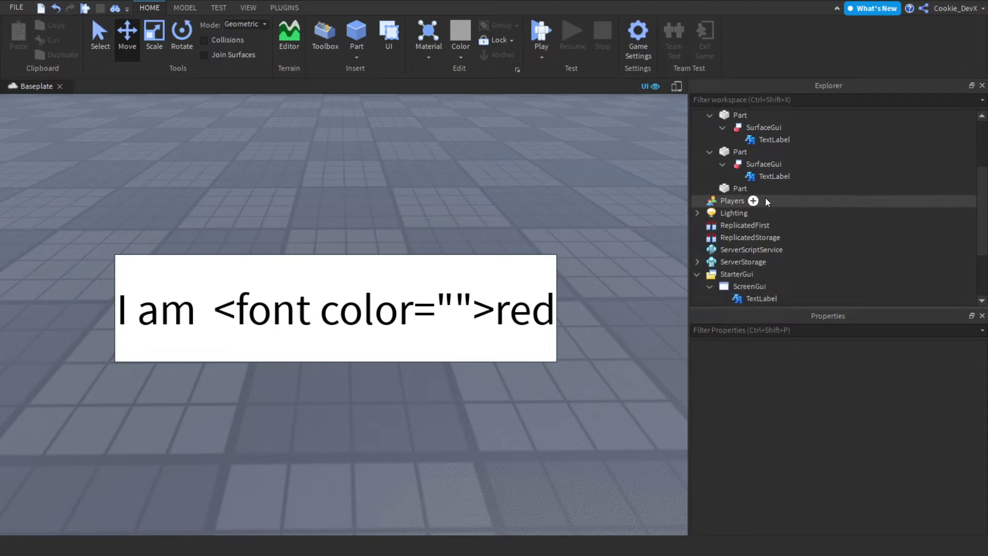
pyautogui.doubleClick(448, 309)
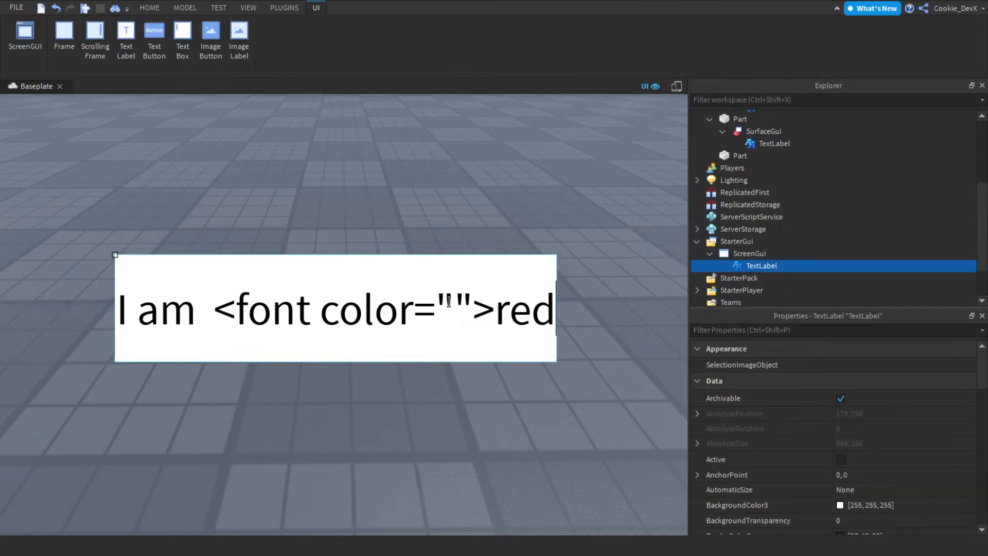
pyautogui.click(456, 305)
pyautogui.doubleClick(460, 305)
pyautogui.click(460, 305)
pyautogui.hotkey('ctrl', 'v')
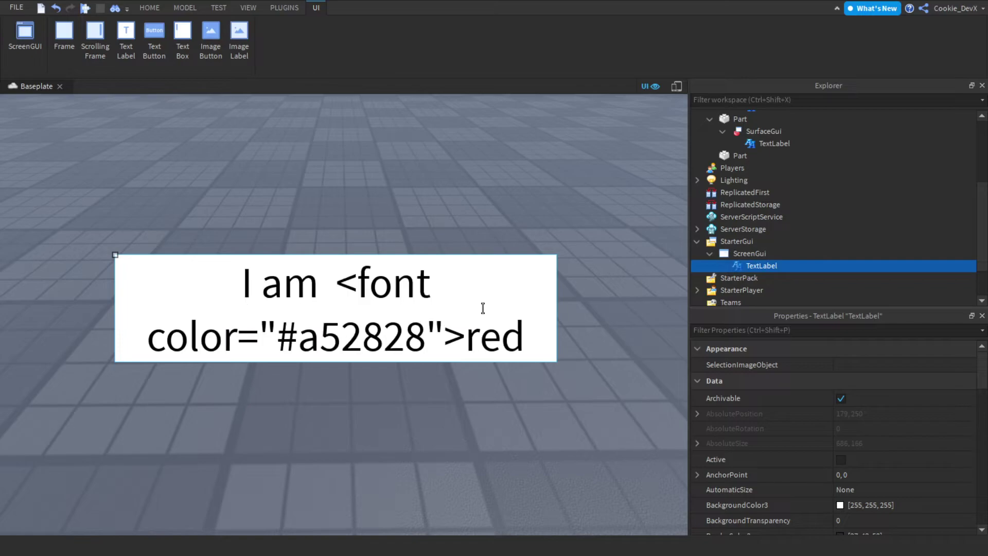
# Add the closing </font> tag after 'red' and commit the label text
pyautogui.click(534, 333)
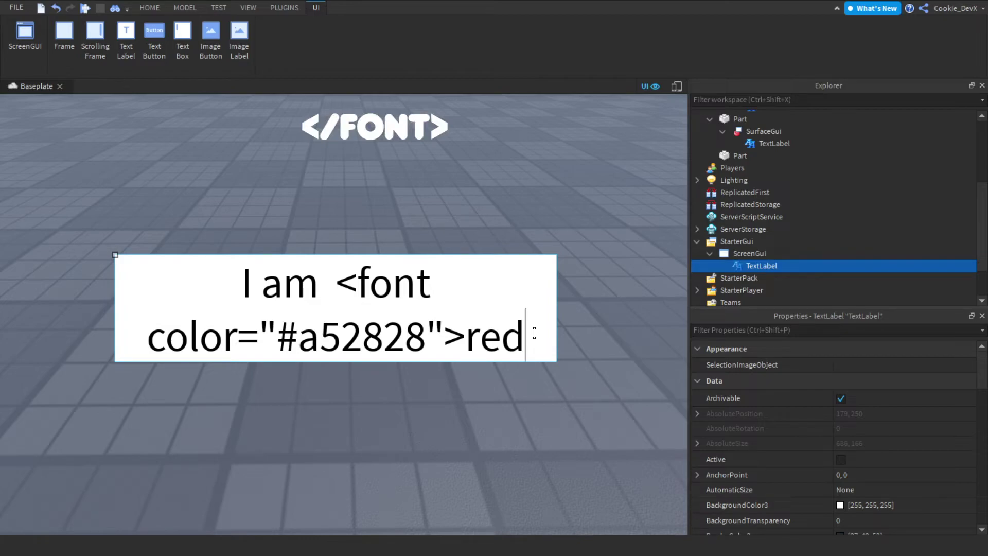
pyautogui.write('<>')
pyautogui.press('Left')
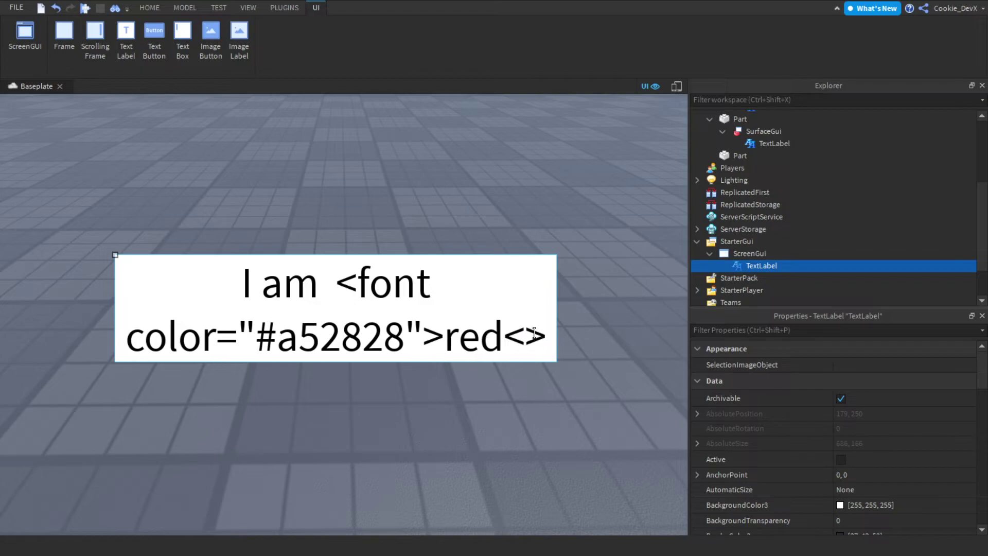
pyautogui.write('/fo')
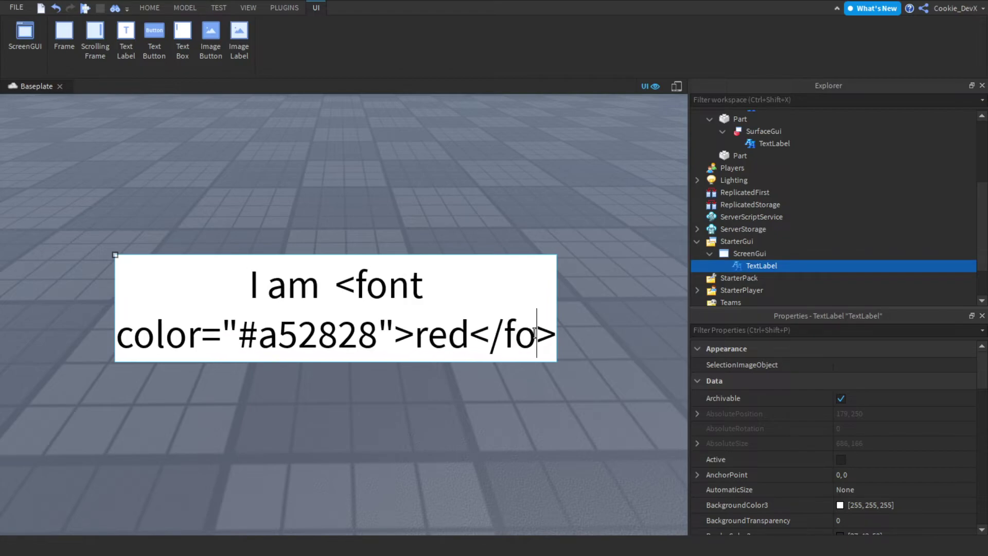
pyautogui.write('nt')
pyautogui.press('Return')
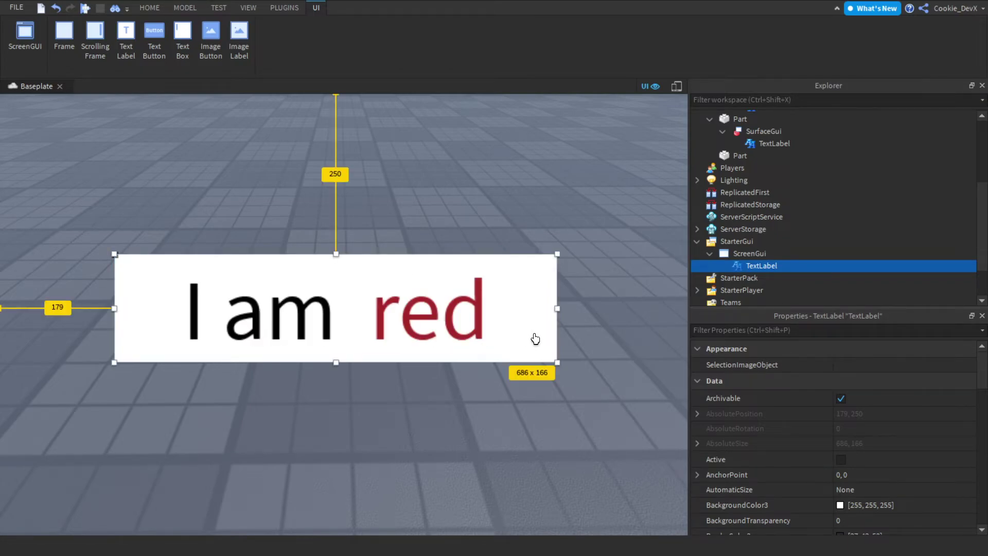